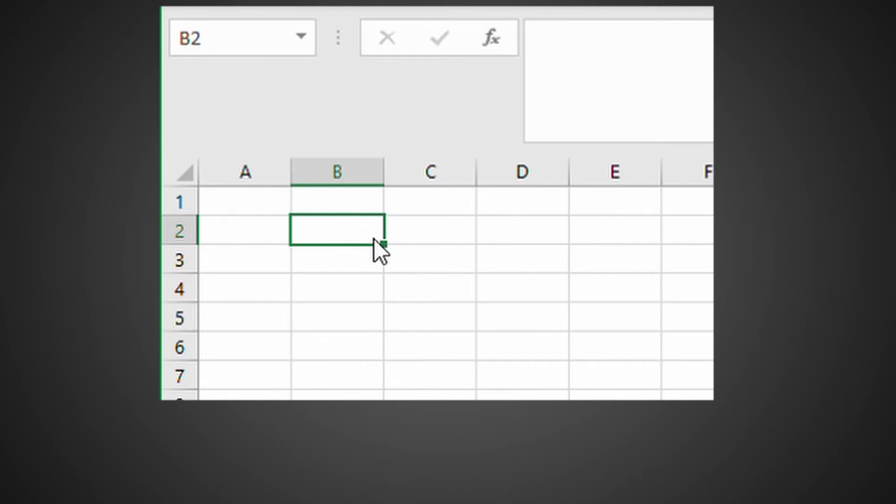
Step: Enter the text label '=RAND() in cell B2
{"action": "left_click", "coordinate": [649, 92]}
{"action": "type", "text": "'=RAND()"}
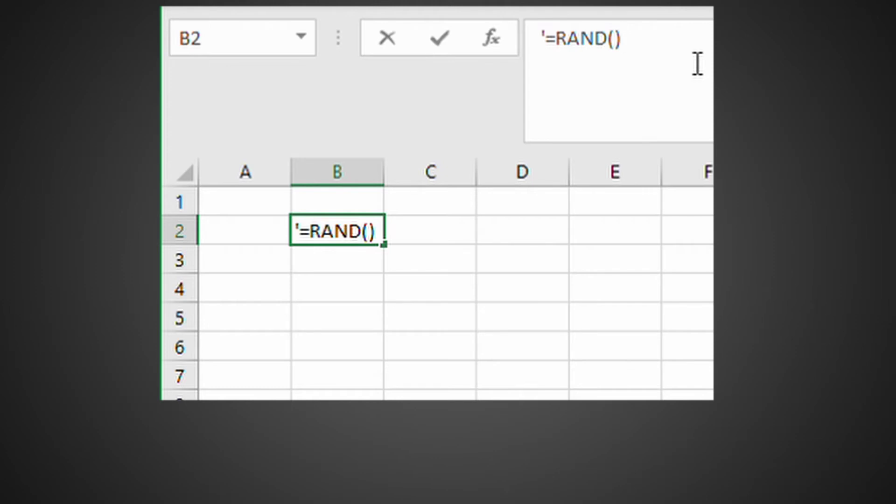
{"action": "key", "text": "Return"}
Step: Enter the live =RAND() formula in B3 and recalculate it several times with F9
{"action": "left_click", "coordinate": [697, 64]}
{"action": "type", "text": "=R"}
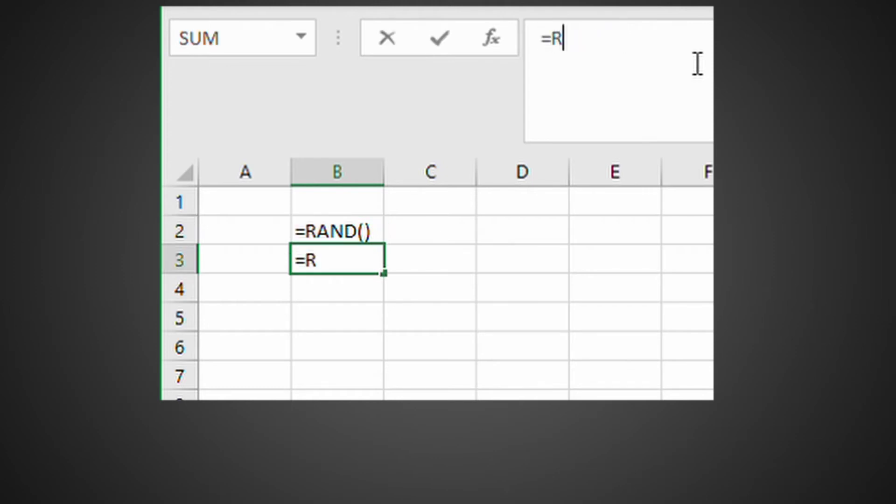
{"action": "type", "text": "AND()"}
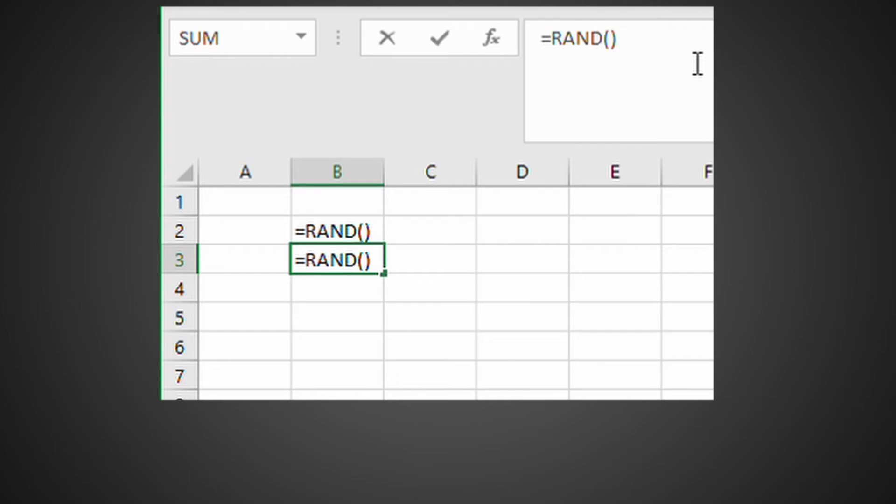
{"action": "key", "text": "Return"}
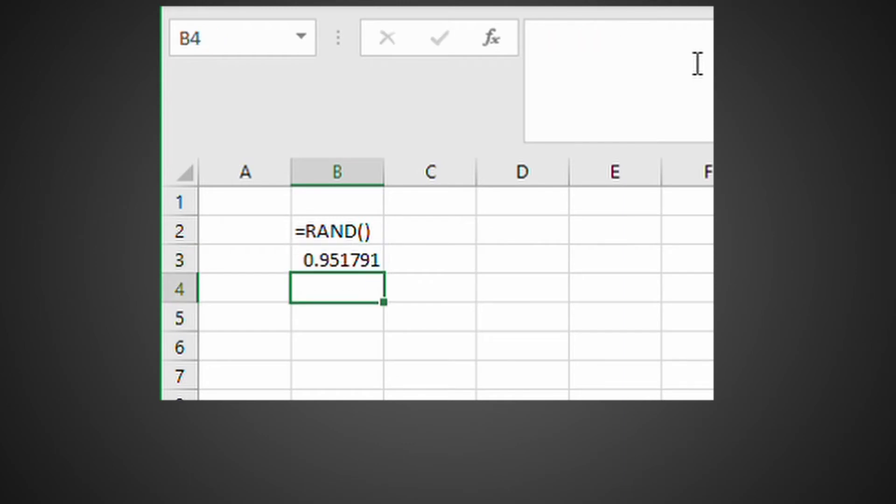
{"action": "key", "text": "F9"}
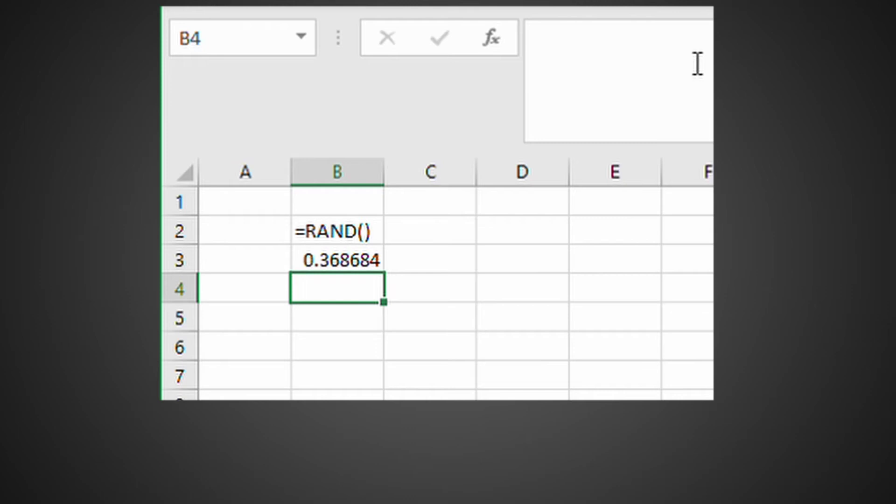
{"action": "key", "text": "F9"}
{"action": "key", "text": "F9"}
{"action": "key", "text": "F9"}
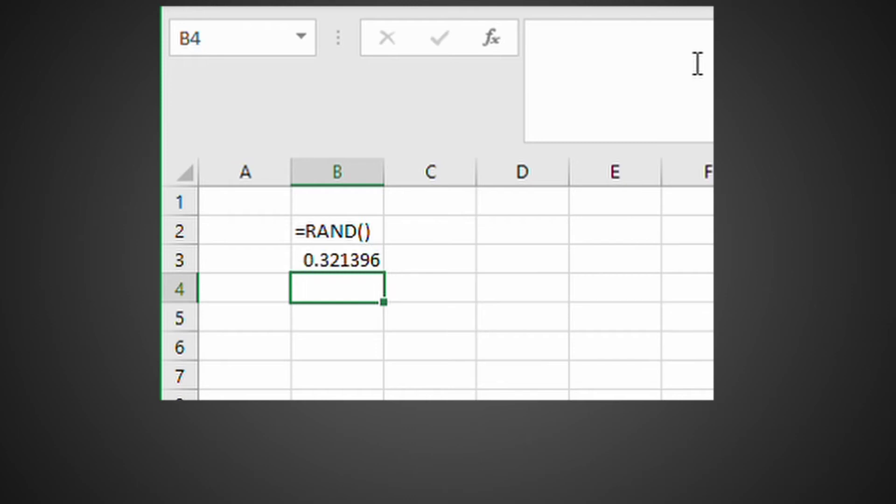
{"action": "key", "text": "F9"}
{"action": "key", "text": "F9"}
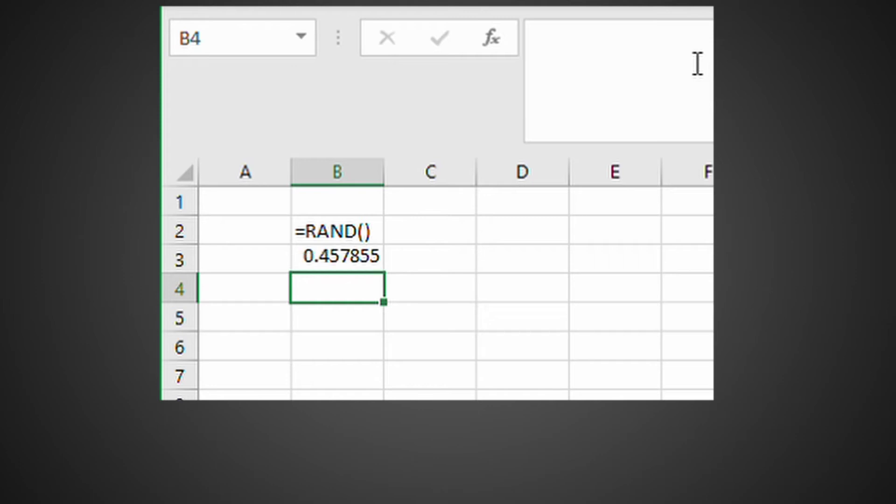
{"action": "key", "text": "F9"}
{"action": "key", "text": "F9"}
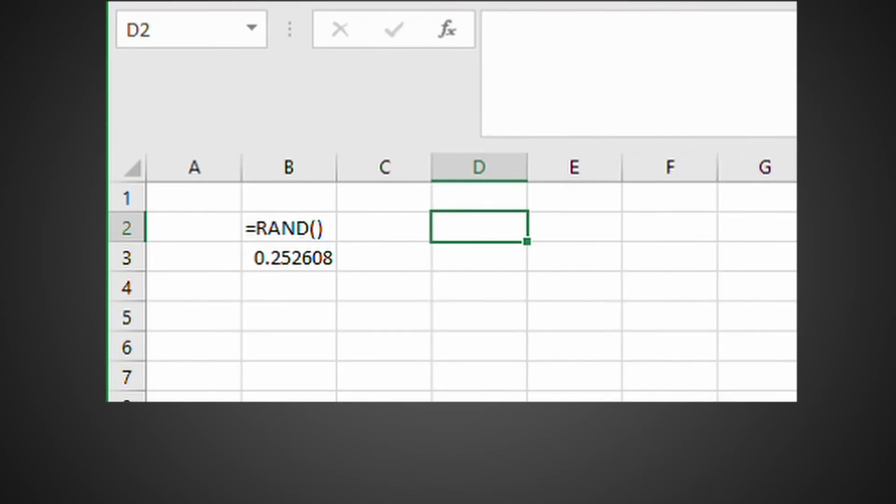
Step: Enter the label '=(12-5)*RAND()+5 in D2, copying the formula text
{"action": "left_click", "coordinate": [555, 69]}
{"action": "type", "text": "'="}
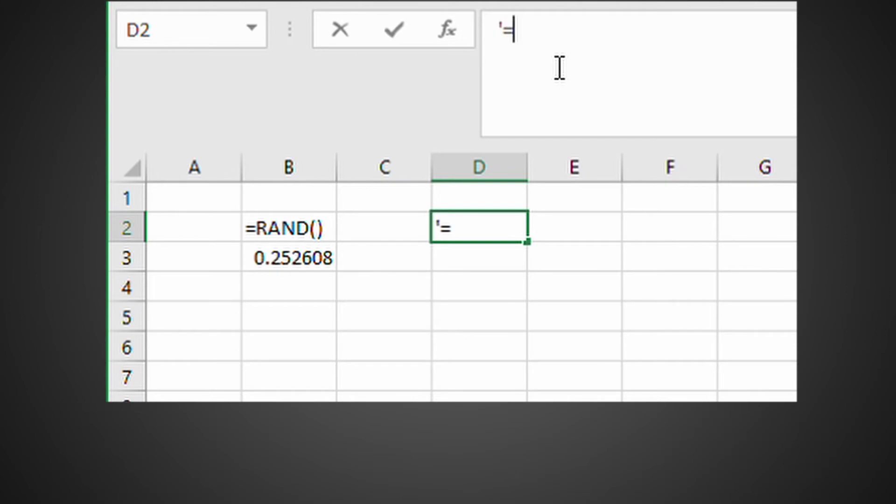
{"action": "type", "text": "O"}
{"action": "key", "text": "BackSpace"}
{"action": "type", "text": "(12-5)*"}
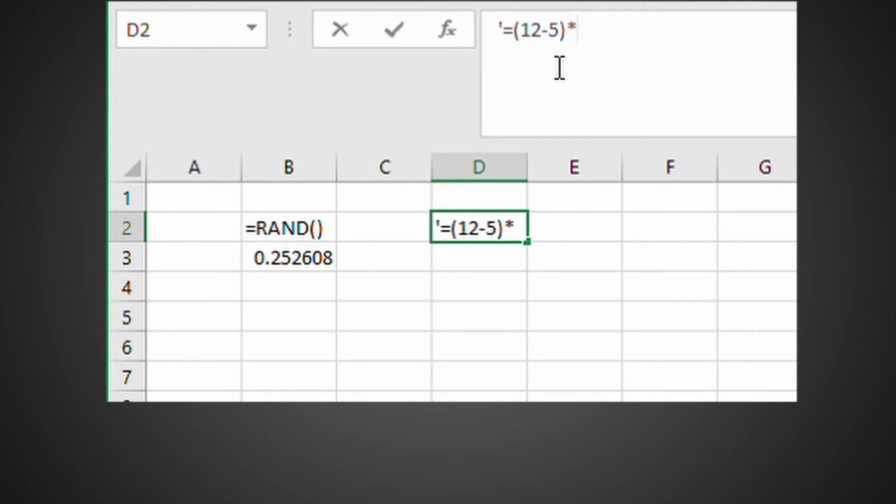
{"action": "type", "text": "RAND()+5"}
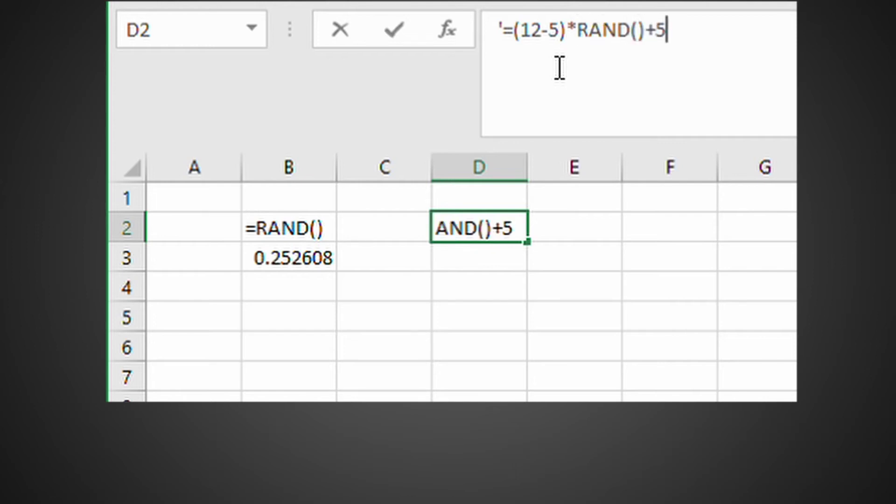
{"action": "key", "text": "shift+Home"}
{"action": "key", "text": "ctrl+c"}
{"action": "key", "text": "End"}
{"action": "key", "text": "Return"}
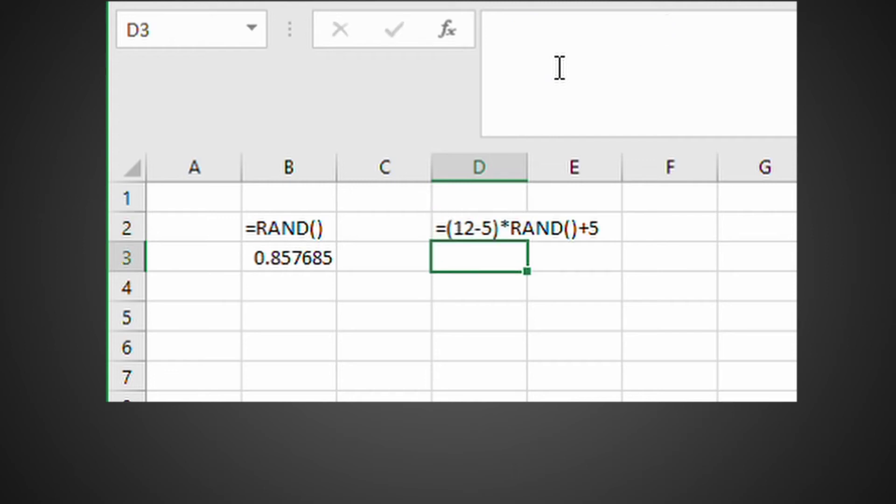
Step: Paste =(12-5)*RAND()+5 into D3 as a live formula returning values from 5 to 12
{"action": "left_click", "coordinate": [559, 68]}
{"action": "key", "text": "ctrl+v"}
{"action": "key", "text": "Home"}
{"action": "key", "text": "End"}
{"action": "key", "text": "Return"}
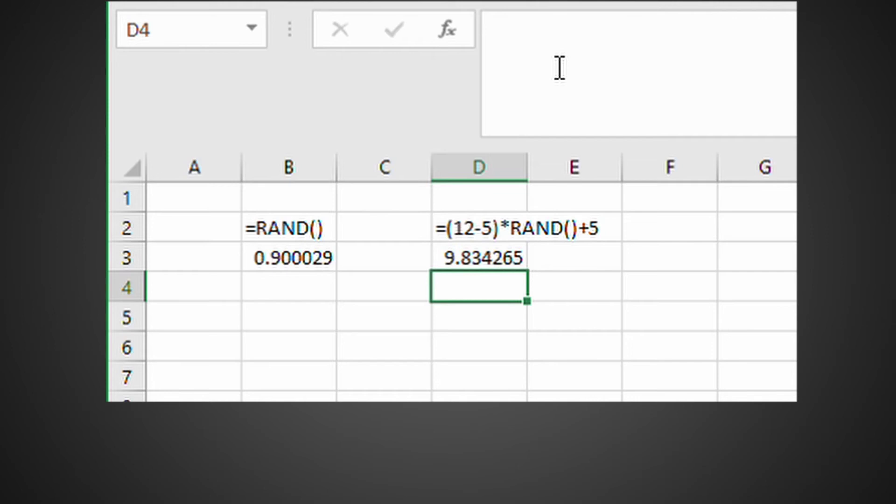
Step: Select the B2 and D2 labels together, then recalculate the sheet with F9
{"action": "left_click", "coordinate": [294, 232]}
{"action": "left_click", "coordinate": [497, 231], "text": "ctrl"}
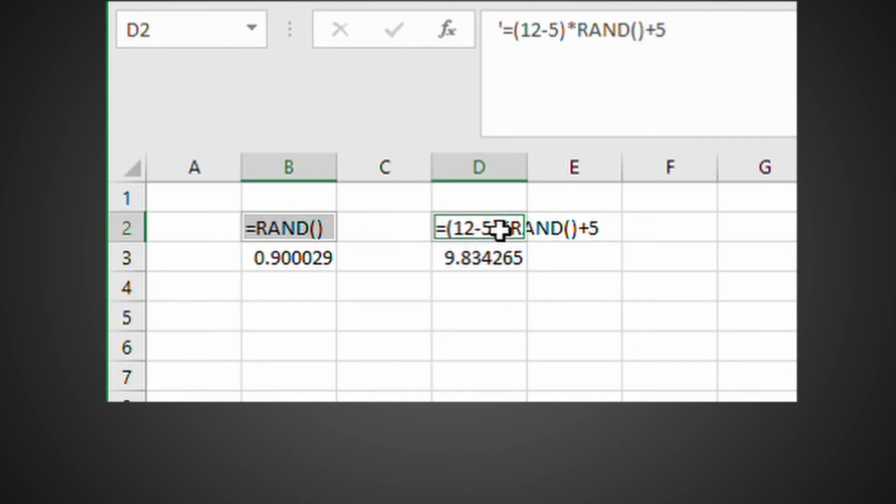
{"action": "left_click", "coordinate": [665, 285]}
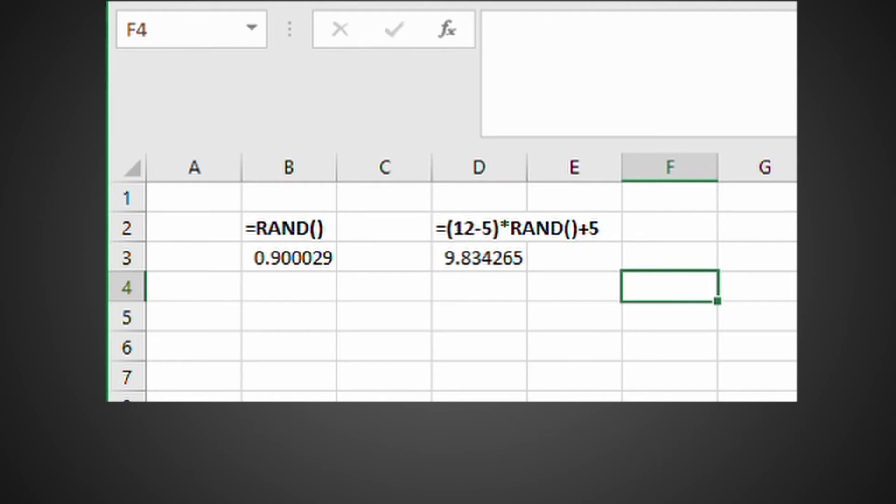
{"action": "key", "text": "F9"}
{"action": "key", "text": "F9"}
{"action": "key", "text": "F9"}
{"action": "key", "text": "F9"}
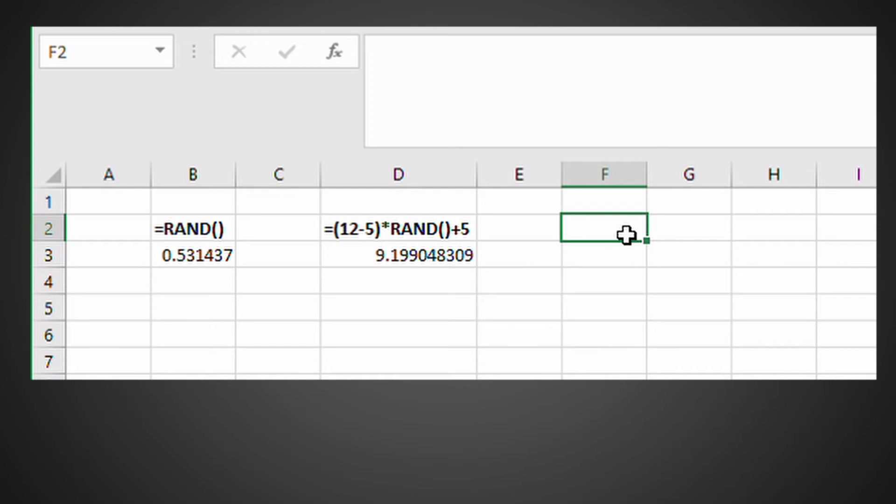
Step: Enter the text label '=RANDBETWEEN(1,6) in cell F2
{"action": "left_click", "coordinate": [515, 75]}
{"action": "type", "text": "'=RAN"}
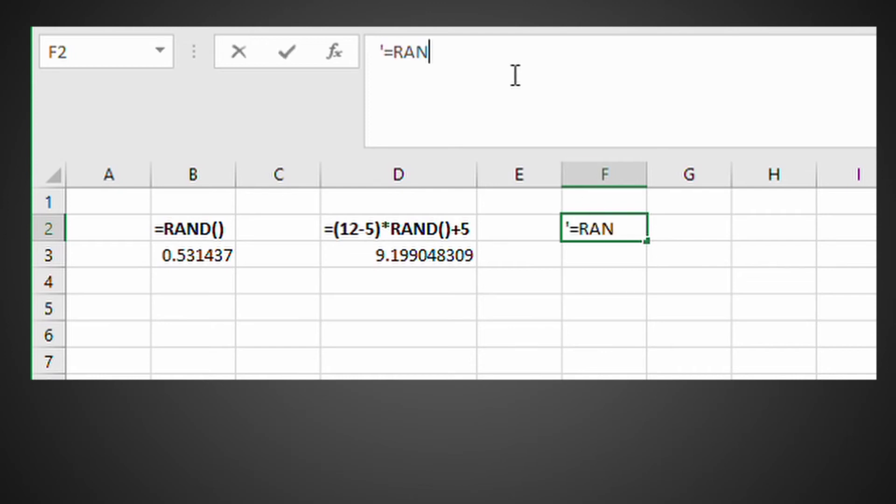
{"action": "type", "text": "DBETWEEN("}
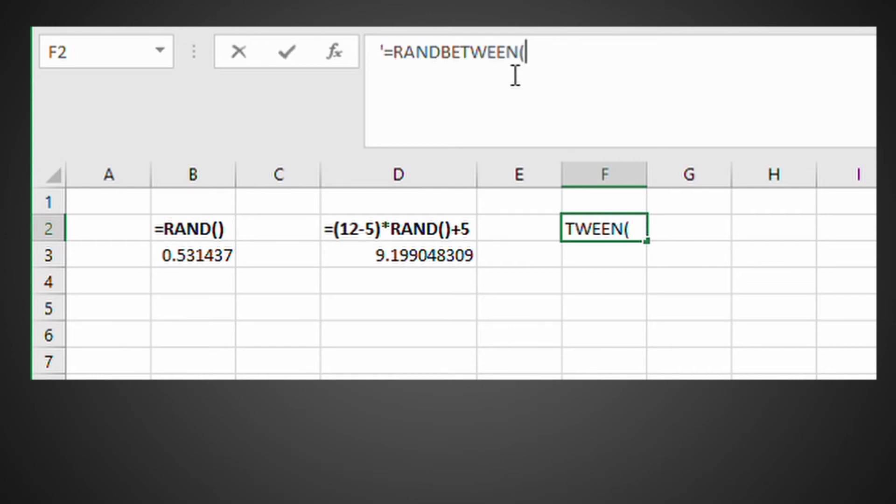
{"action": "type", "text": "1,6)"}
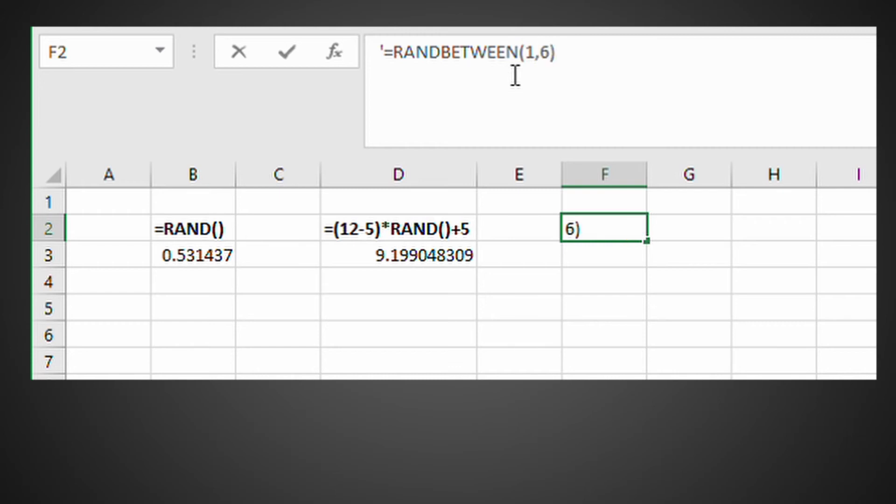
{"action": "key", "text": "Return"}
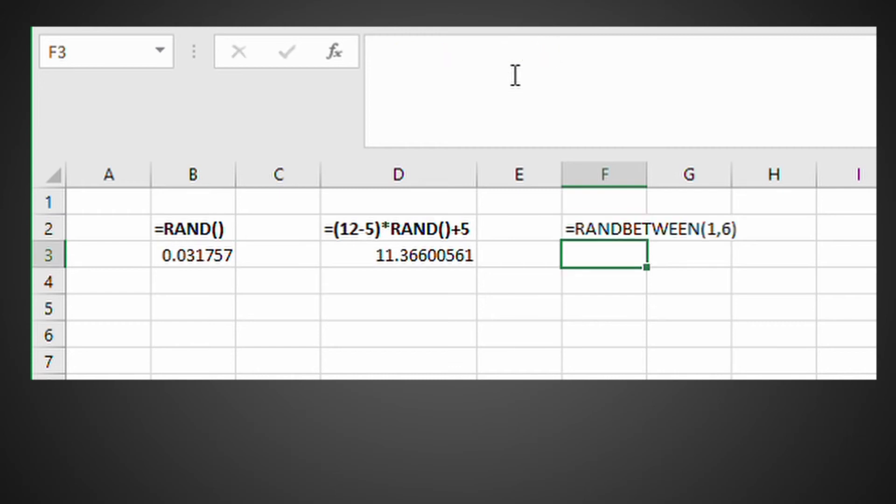
Step: Enter =RANDBETWEEN(1,6) in F3 and recalculate twice for new whole numbers
{"action": "left_click", "coordinate": [515, 76]}
{"action": "type", "text": "="}
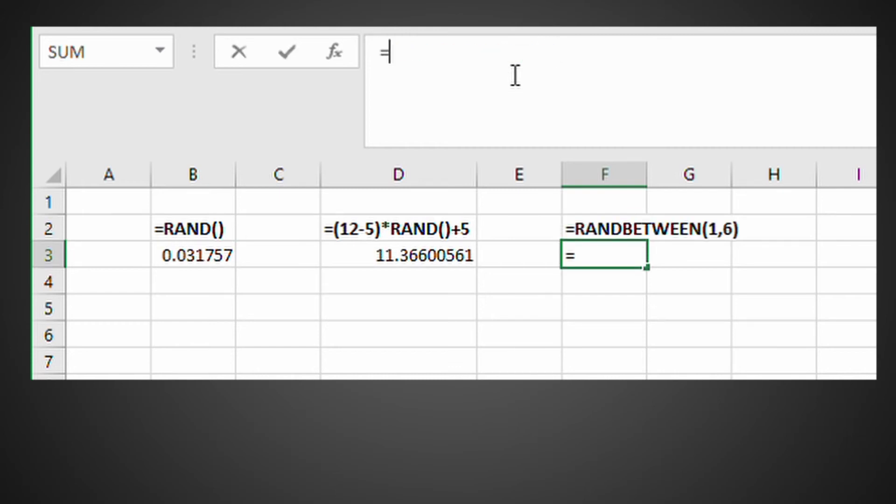
{"action": "type", "text": "RANDBETWEEN(1,6)"}
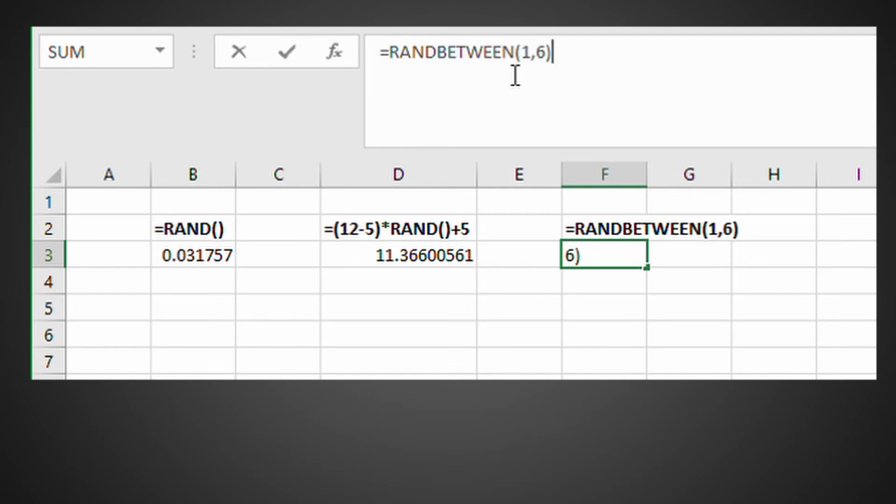
{"action": "key", "text": "Return"}
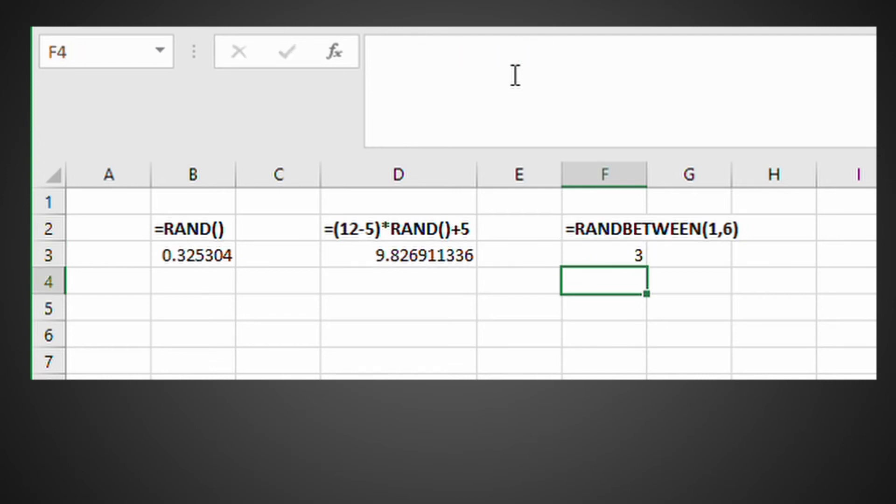
{"action": "key", "text": "F9"}
{"action": "key", "text": "F9"}
{"action": "key", "text": "F9"}
{"action": "key", "text": "F9"}
{"action": "key", "text": "F9"}
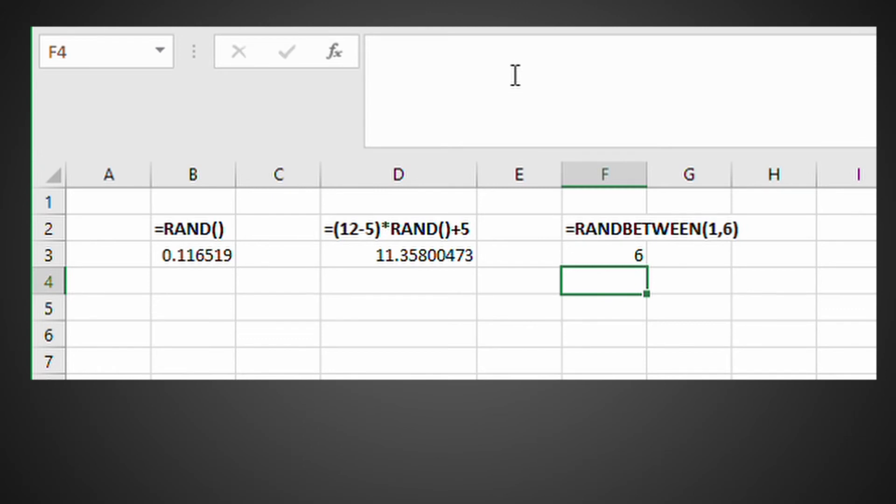
{"action": "key", "text": "F9"}
{"action": "key", "text": "F9"}
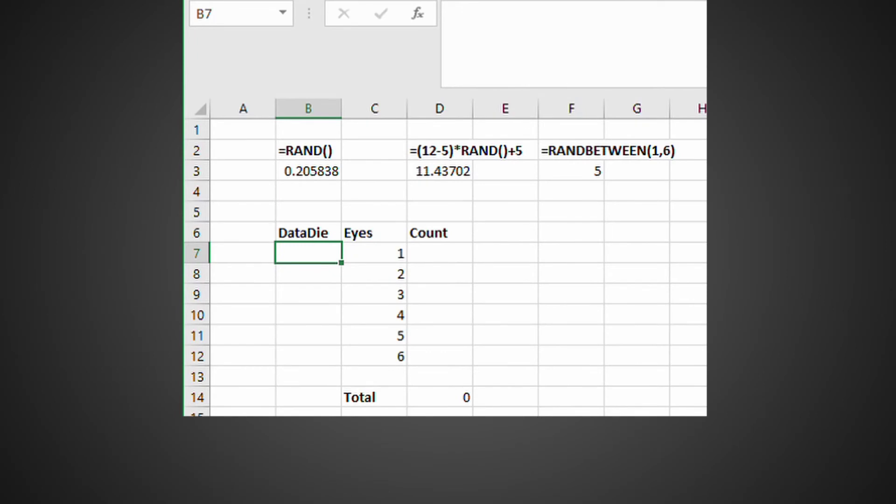
Step: Select B7:B1006 through the Name Box and name the range DataDie
{"action": "left_click", "coordinate": [256, 14]}
{"action": "left_click", "coordinate": [274, 19]}
{"action": "type", "text": ":B1006"}
{"action": "key", "text": "Return"}
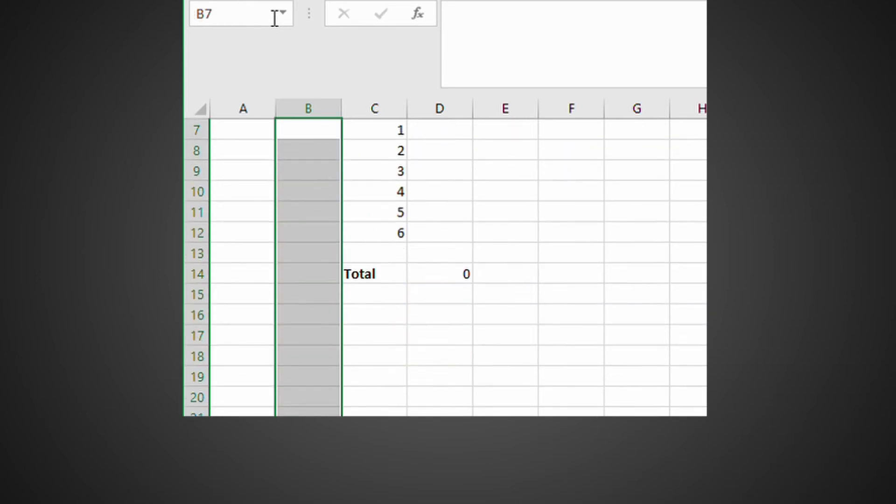
{"action": "left_click", "coordinate": [252, 19]}
{"action": "type", "text": "DataDie"}
{"action": "key", "text": "Return"}
Step: Name the Eyes values 1 to 6 range Bins
{"action": "scroll", "coordinate": [476, 266], "scroll_direction": "up", "scroll_amount": 2}
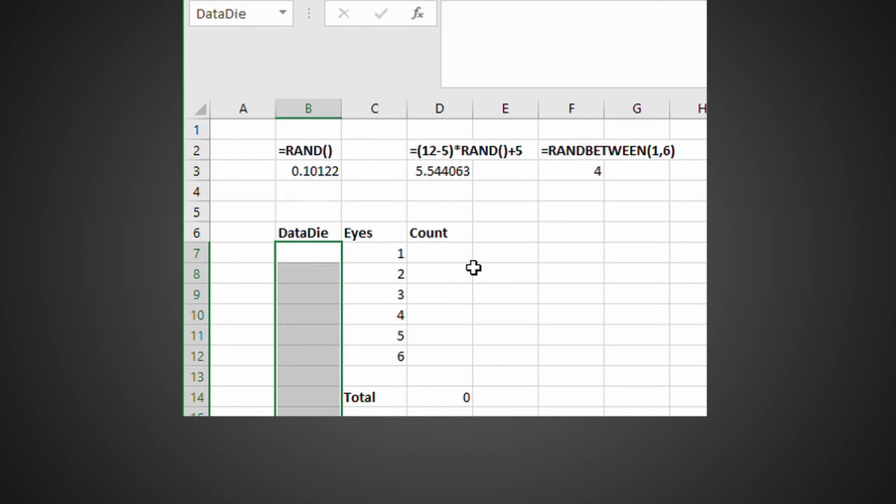
{"action": "left_click_drag", "start_coordinate": [380, 254], "coordinate": [388, 355]}
{"action": "left_click", "coordinate": [246, 17]}
{"action": "type", "text": "Bins"}
{"action": "key", "text": "Return"}
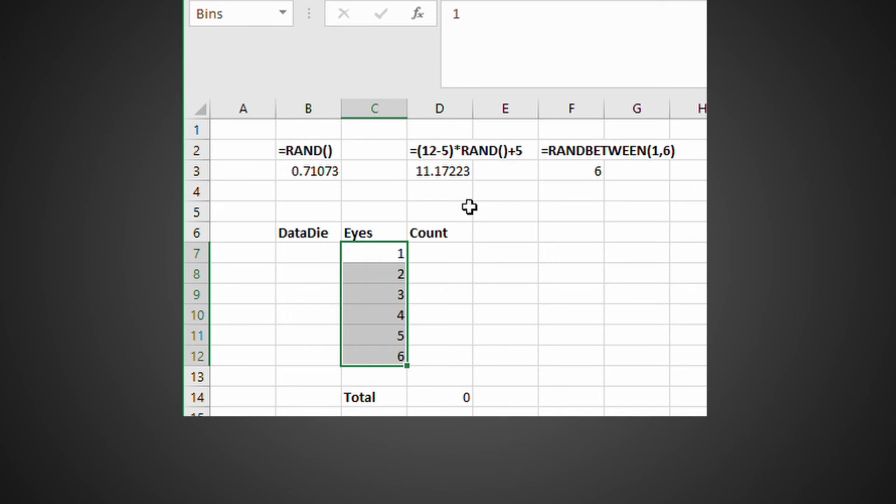
Step: Copy the RANDBETWEEN(1,6) formula from F3 into every DataDie cell
{"action": "left_click", "coordinate": [604, 181]}
{"action": "key", "text": "ctrl+c"}
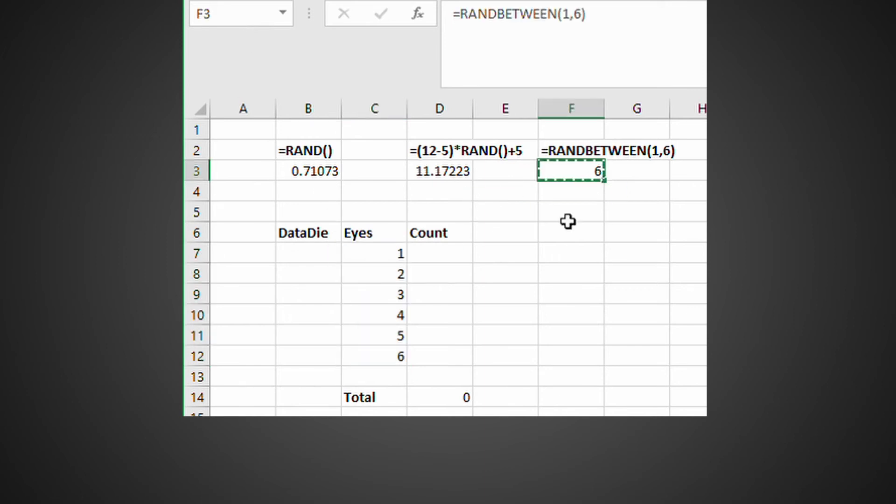
{"action": "left_click", "coordinate": [313, 254]}
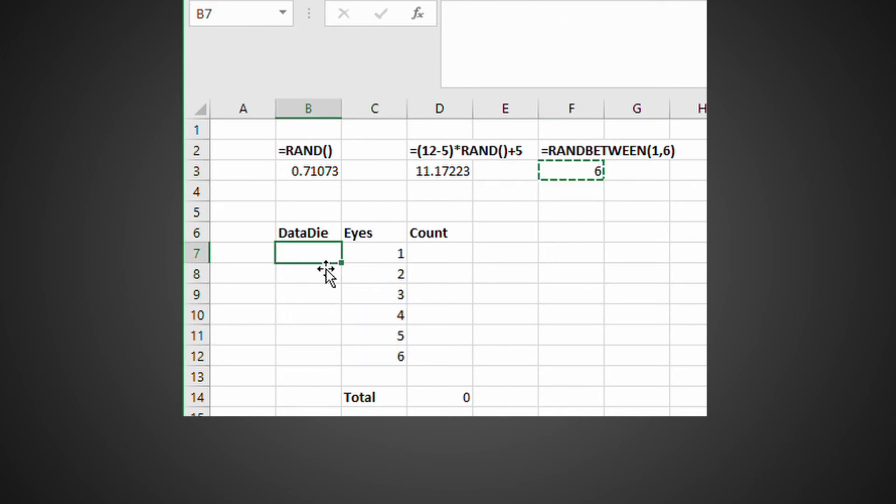
{"action": "left_click", "coordinate": [282, 15]}
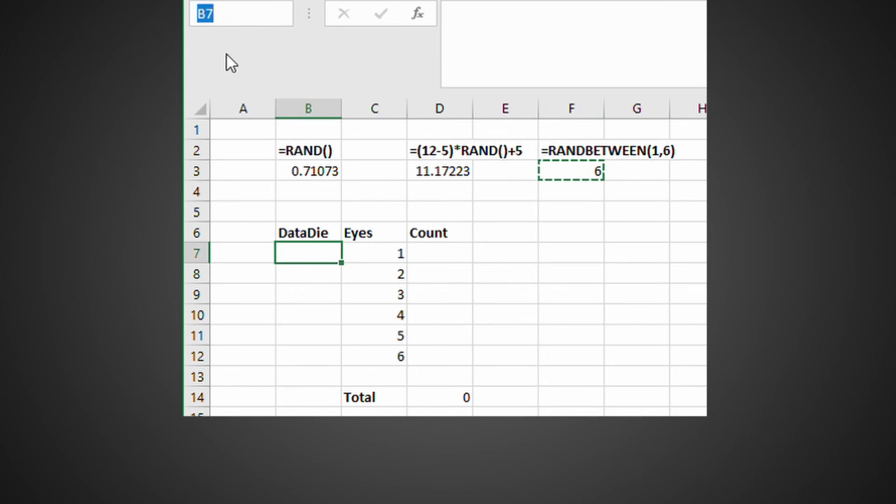
{"action": "type", "text": "DataDie"}
{"action": "key", "text": "Return"}
{"action": "key", "text": "ctrl+v"}
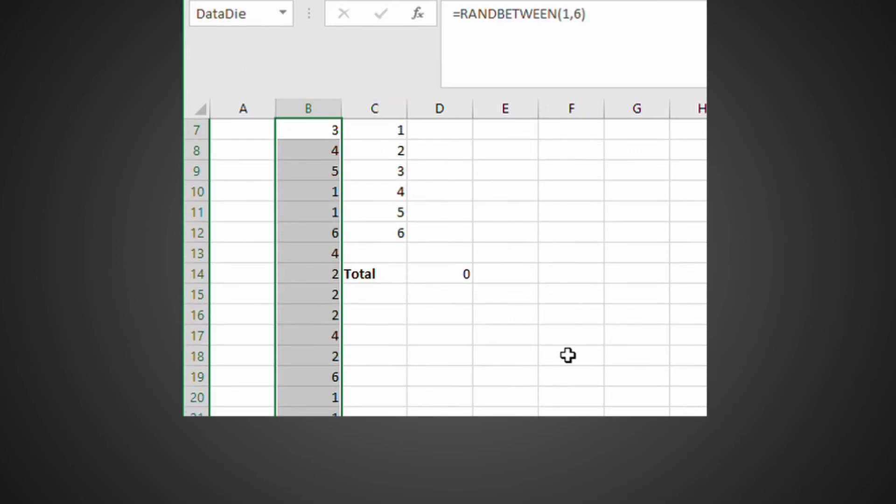
{"action": "scroll", "coordinate": [568, 356], "scroll_direction": "up", "scroll_amount": 2}
{"action": "left_click", "coordinate": [467, 263]}
{"action": "key", "text": "Escape"}
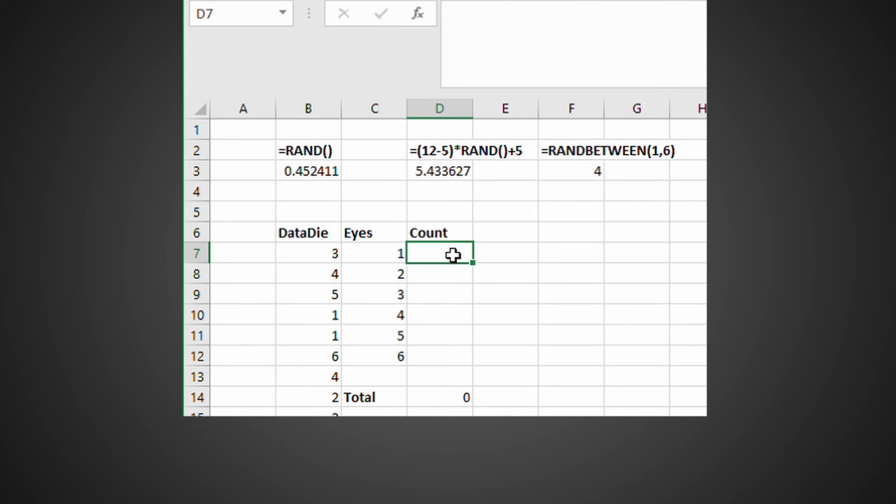
Step: Enter =FREQUENCY(DataDie,Bins) in D7 to tally die faces, then recalculate with F9
{"action": "left_click", "coordinate": [546, 66]}
{"action": "type", "text": "="}
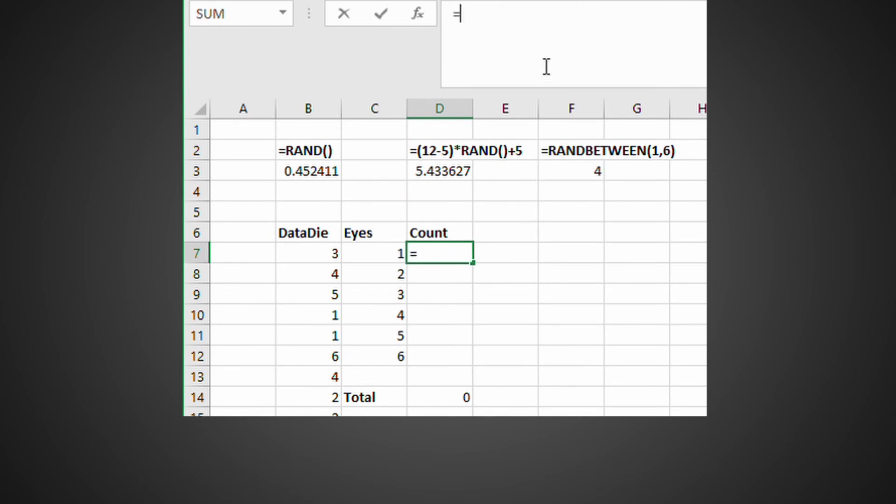
{"action": "type", "text": "FREQUENCY"}
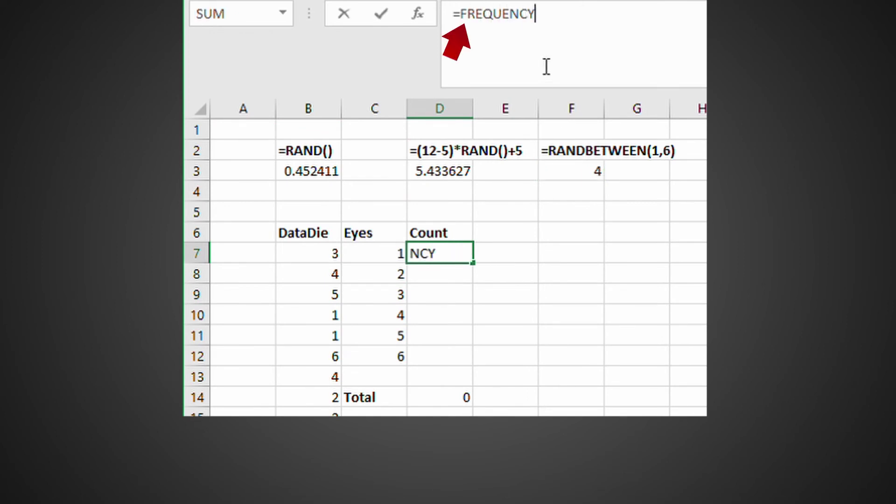
{"action": "type", "text": "(Dat"}
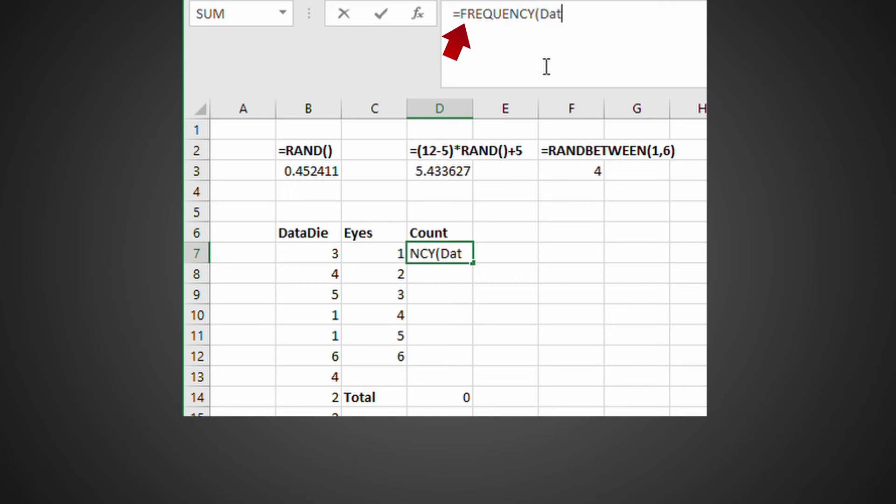
{"action": "type", "text": "aDie,"}
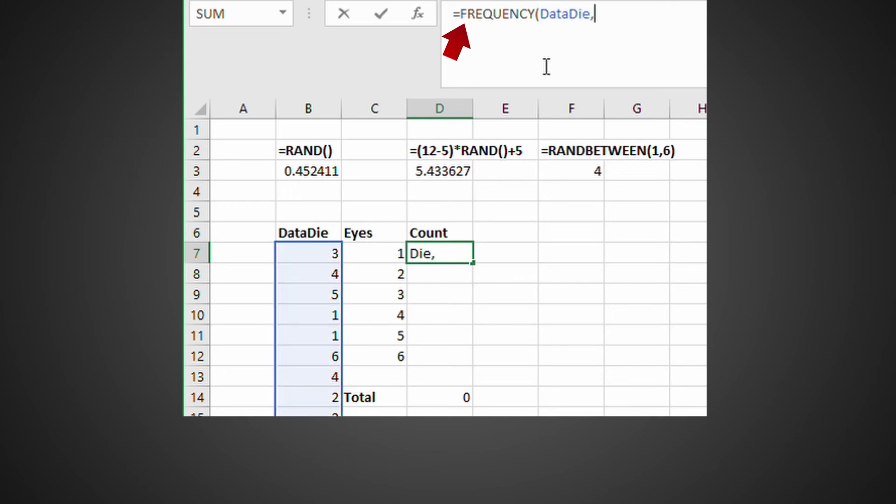
{"action": "type", "text": "Bins)"}
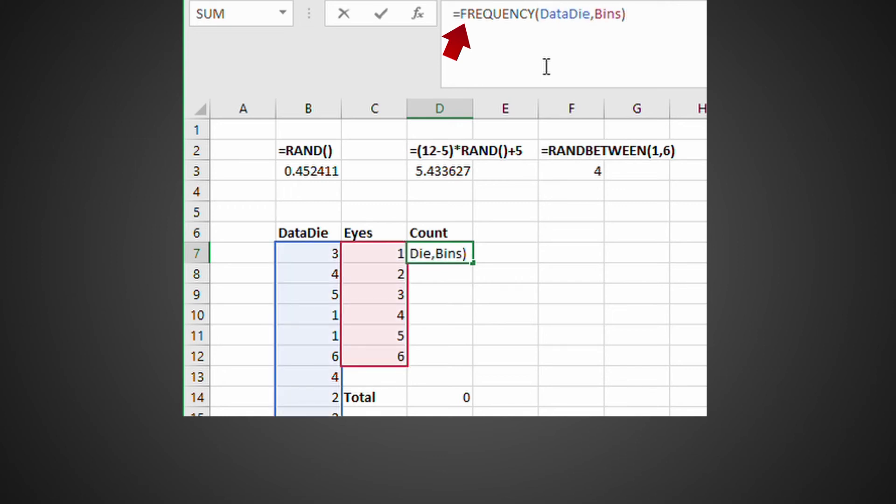
{"action": "key", "text": "Return"}
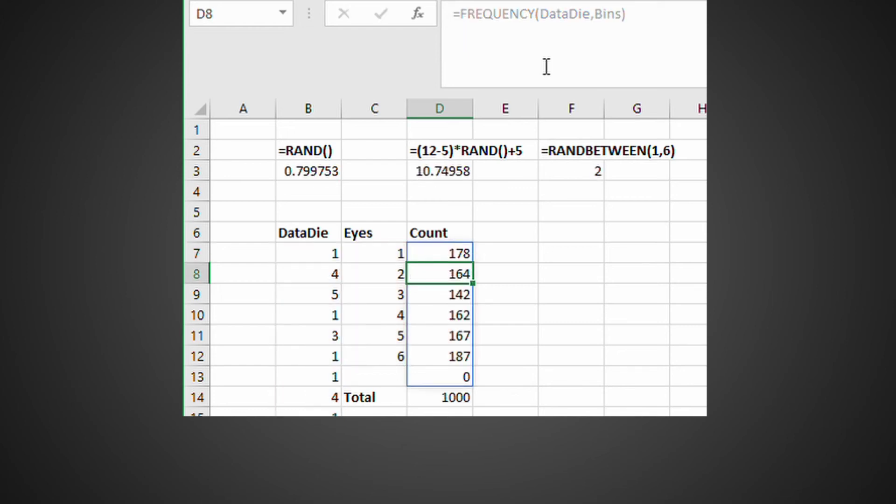
{"action": "left_click", "coordinate": [683, 294]}
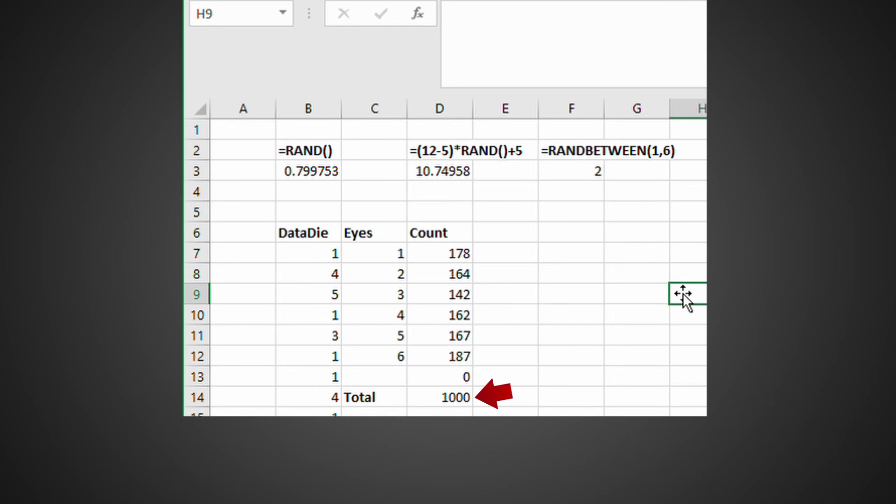
{"action": "key", "text": "F9"}
{"action": "key", "text": "F9"}
{"action": "key", "text": "F9"}
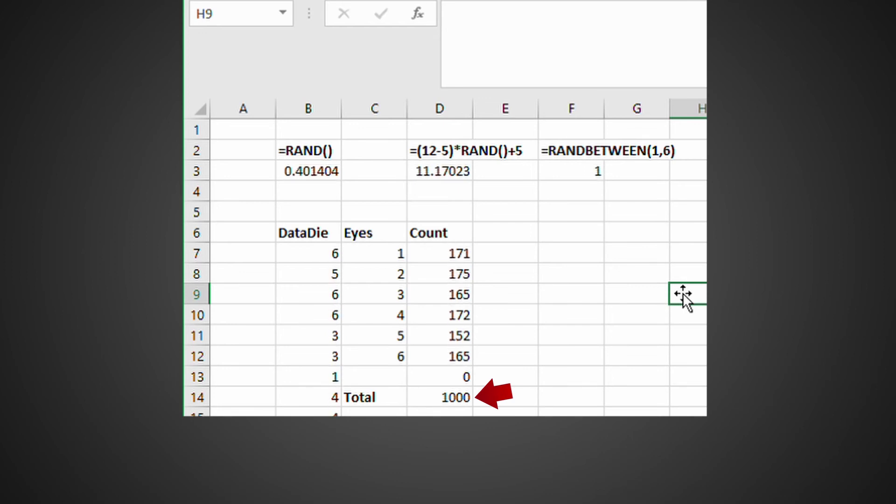